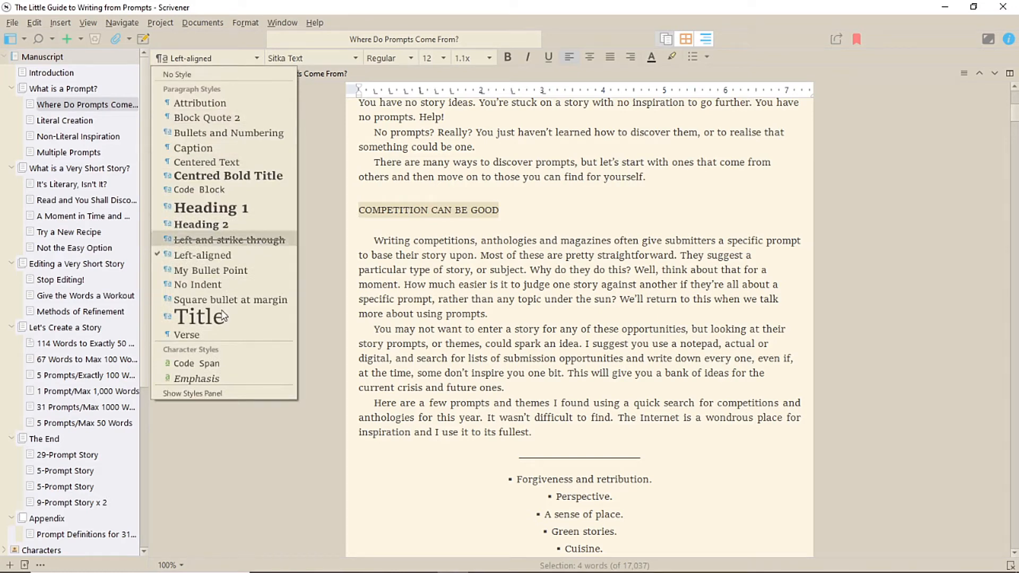
Step: Try to define a new style from the COMPETITION CAN BE GOOD heading that saves all formatting except font family and font size
left_click(220, 393)
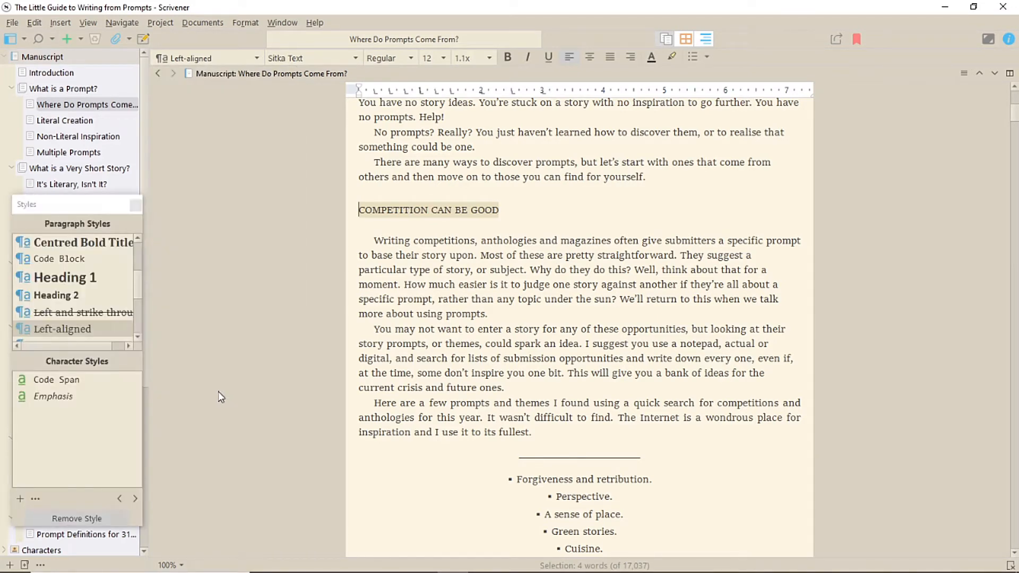
left_click_drag(76, 207, 221, 101)
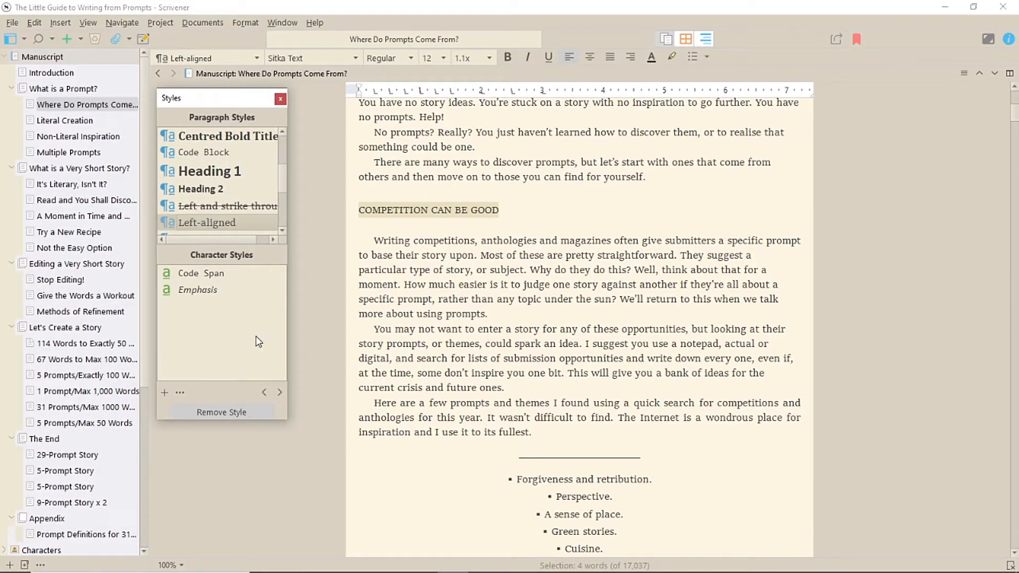
left_click(165, 392)
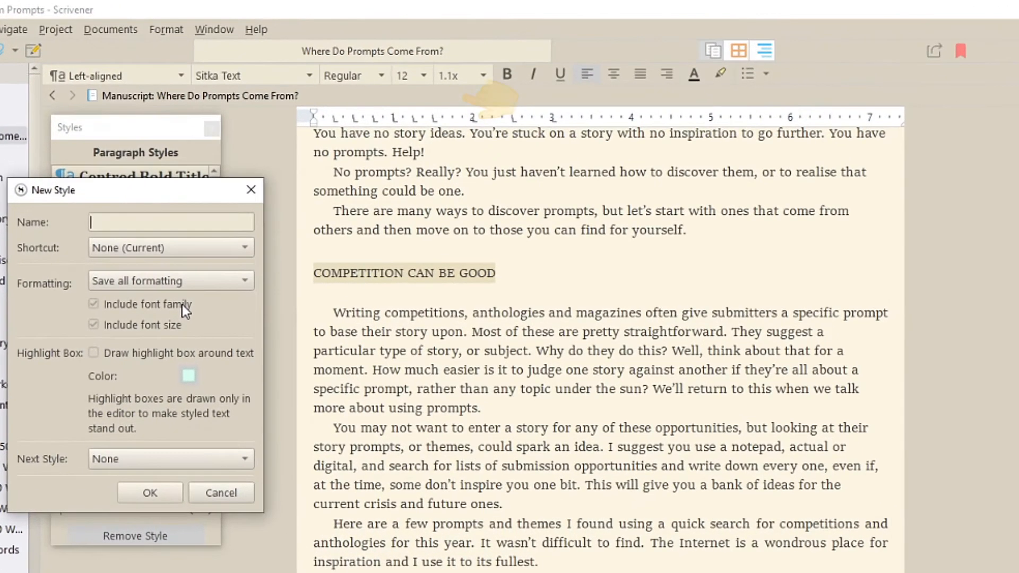
left_click(243, 248)
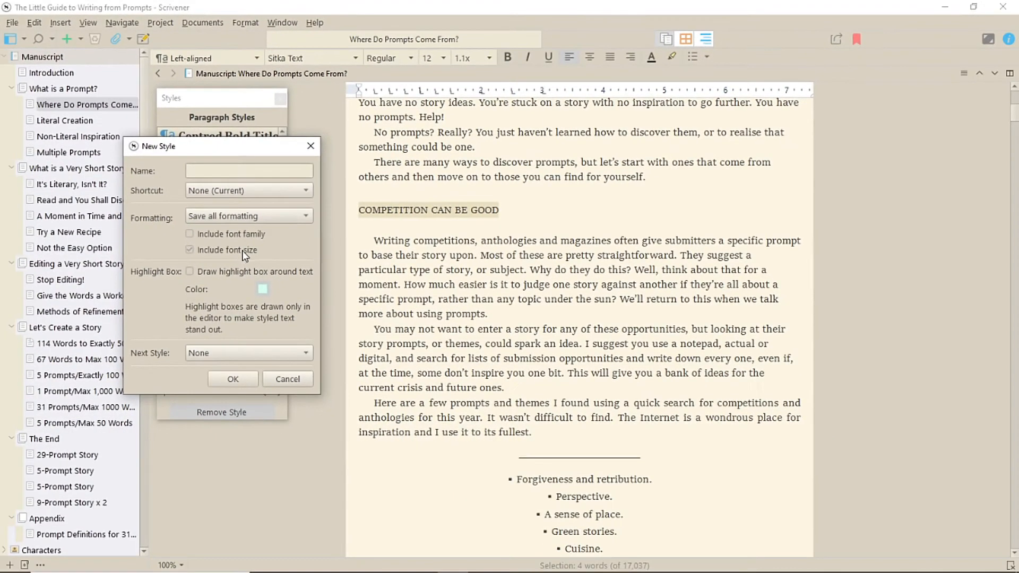
left_click(164, 328)
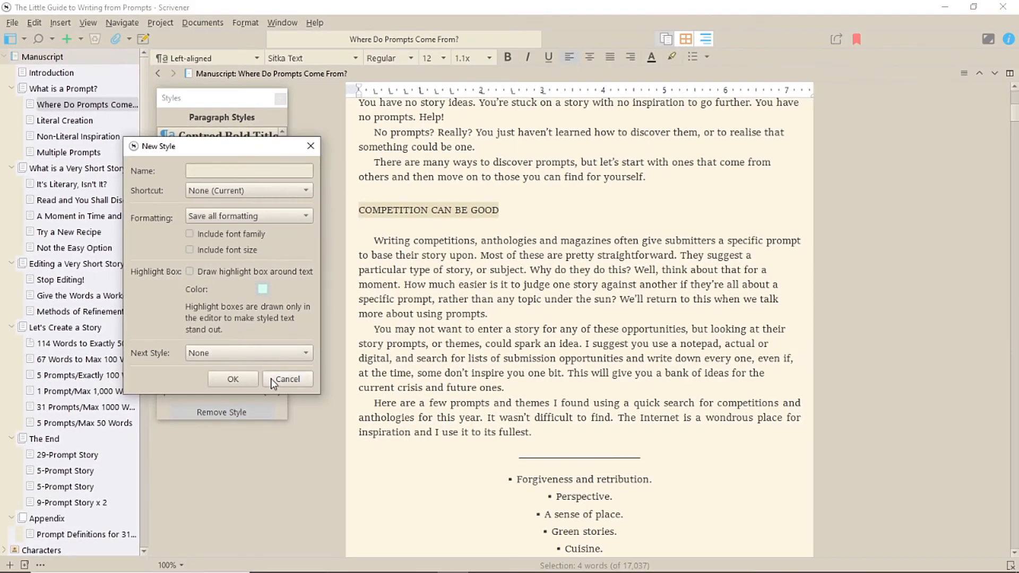
left_click(271, 379)
left_click(281, 99)
Step: Check the styles of the "Where do Prompts Come From?" contents link and the divider line above the bulleted list
left_click_drag(656, 194, 497, 195)
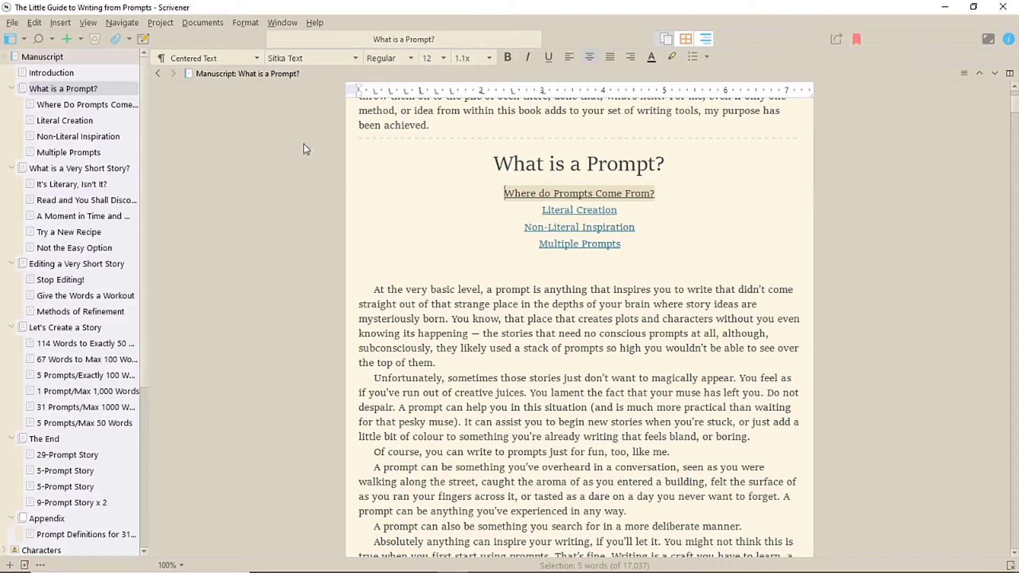
left_click(257, 57)
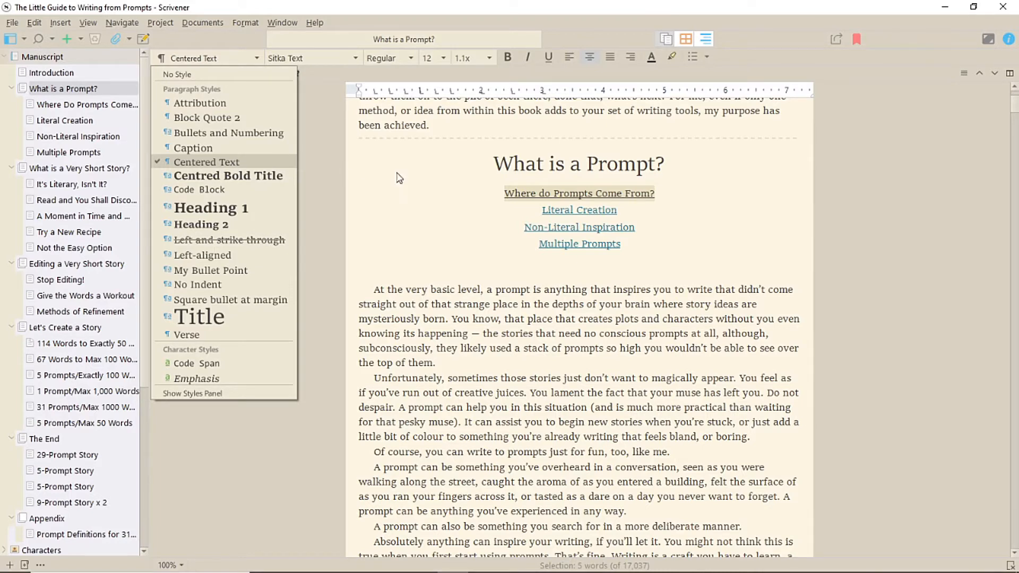
left_click(426, 175)
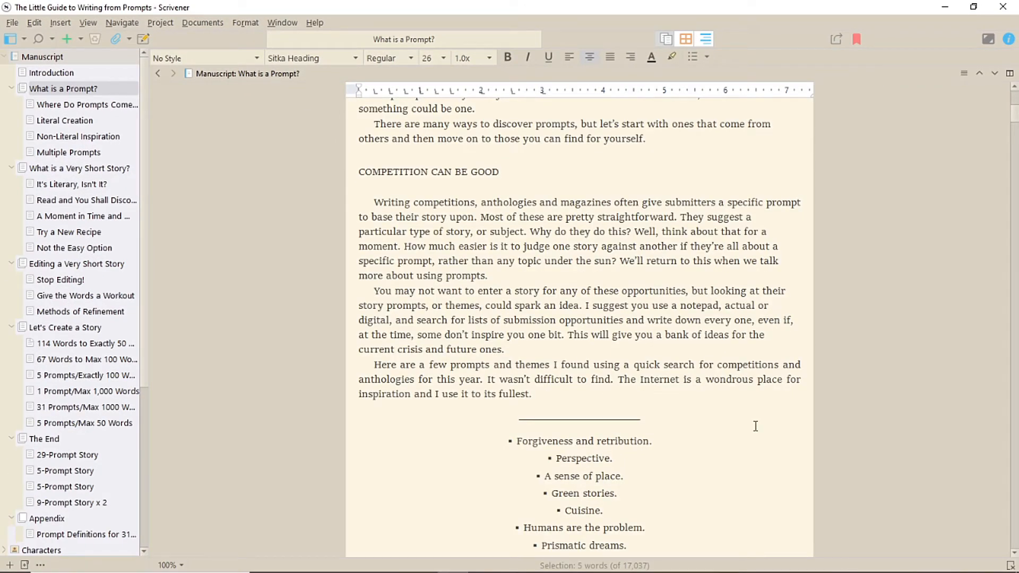
left_click(508, 419)
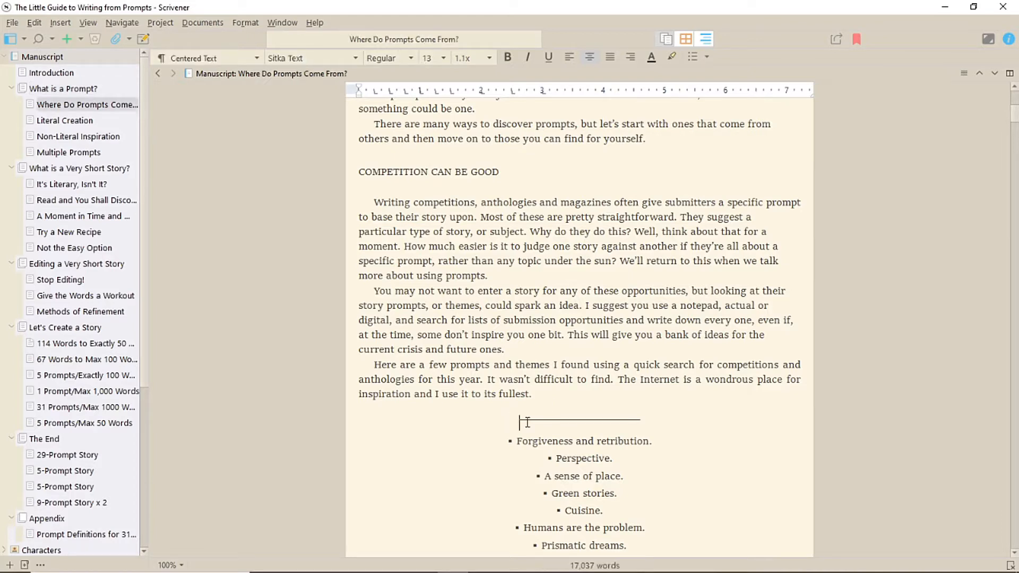
left_click(662, 416)
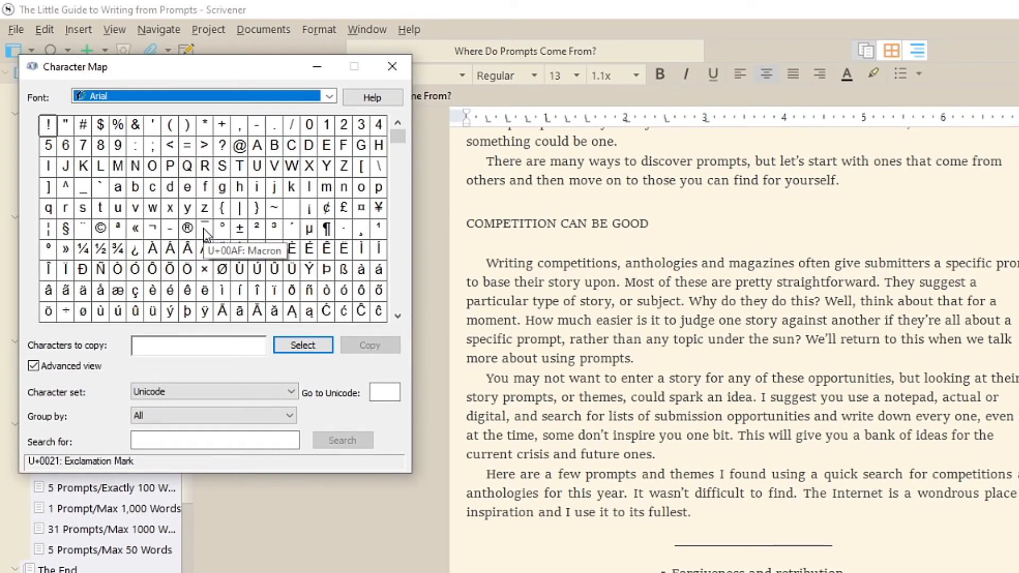
Step: In Character Map, add the Arial Macron and Low Line characters to the characters to copy
left_click(202, 228)
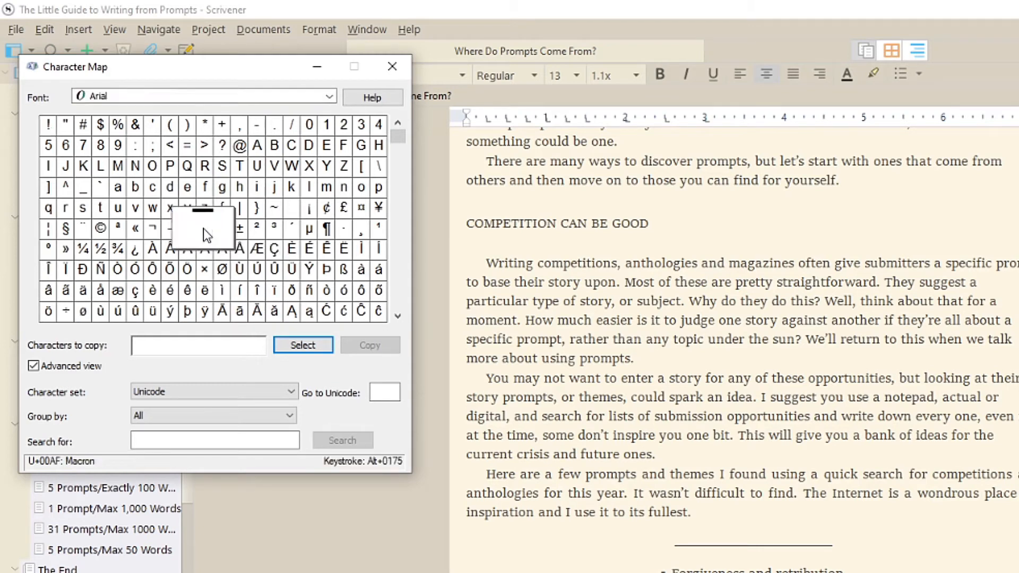
left_click(303, 345)
left_click(83, 198)
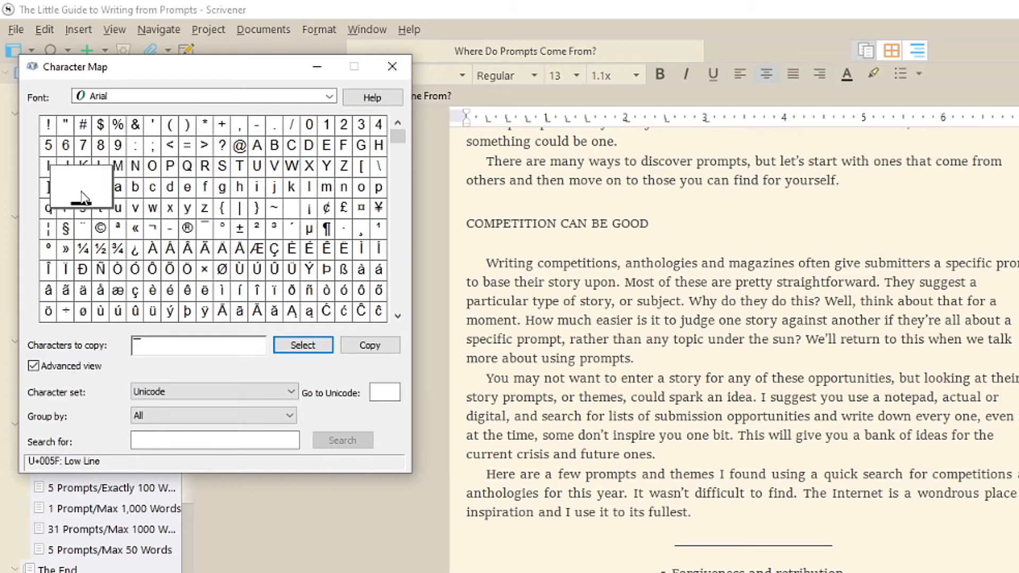
left_click(298, 347)
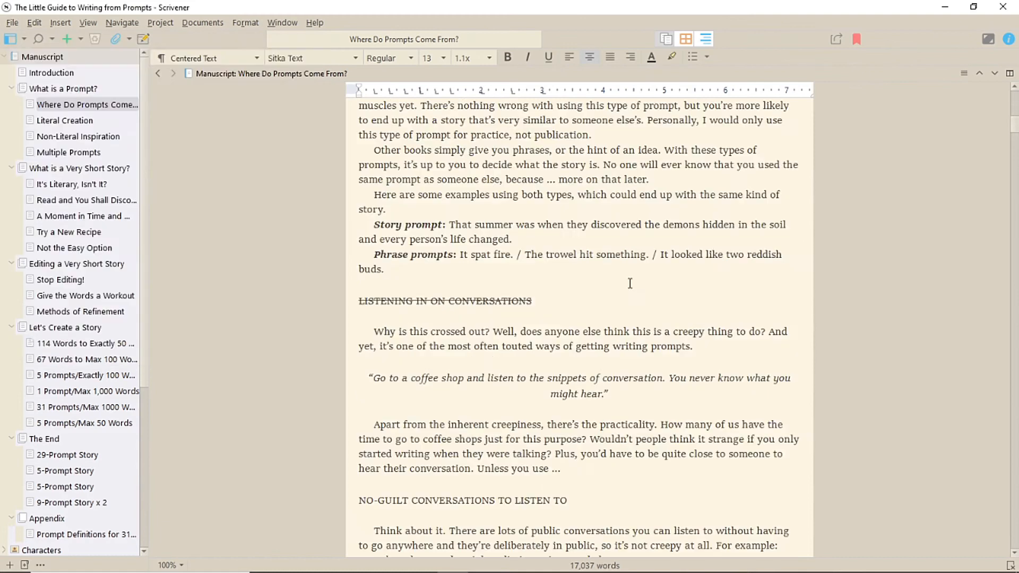
Step: Check which paragraph style is applied to the LISTENING IN ON CONVERSATIONS heading
left_click_drag(575, 298, 360, 301)
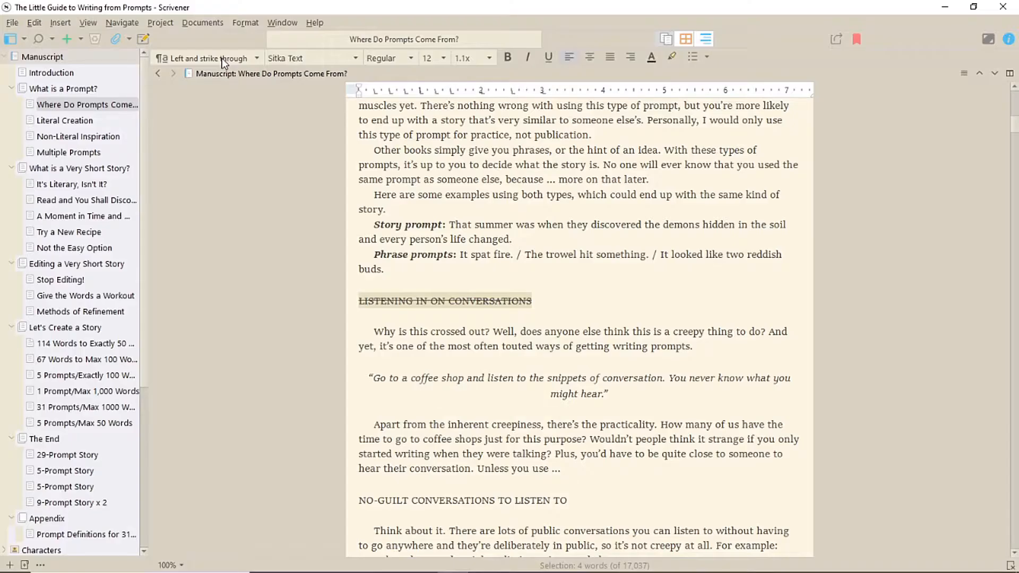
left_click(223, 58)
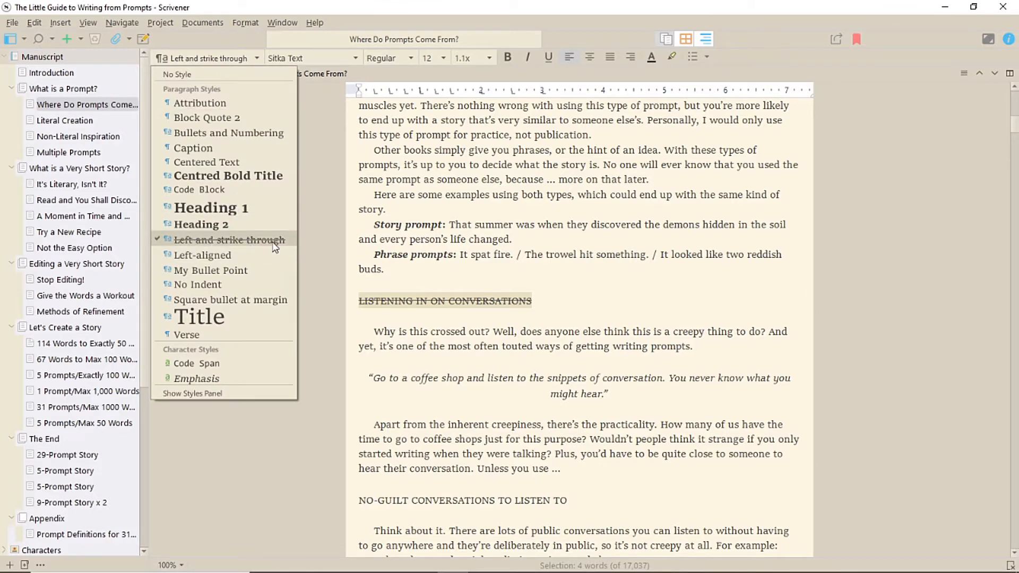
left_click(48, 73)
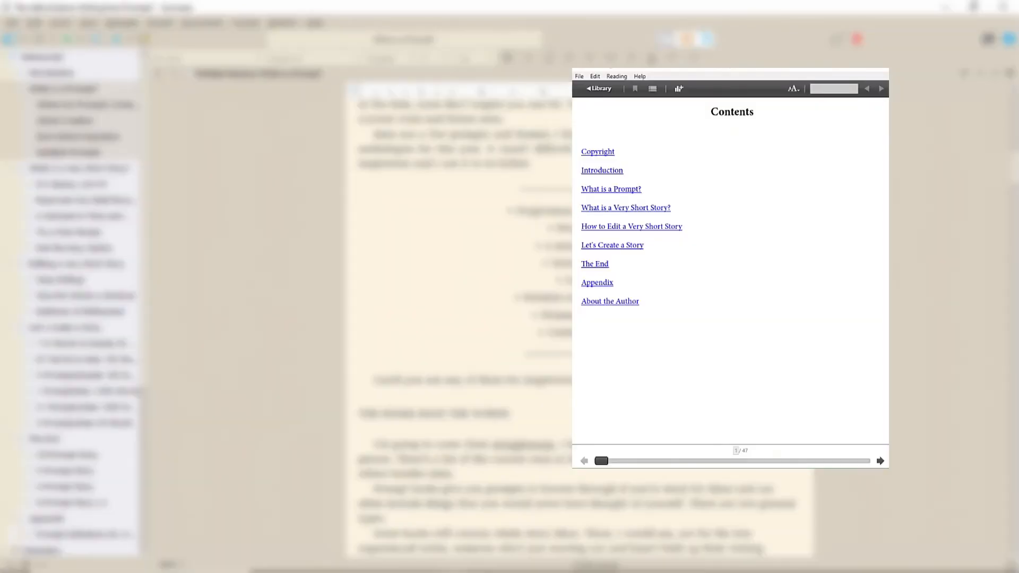
Step: Page through the ebook preview from the contents page to examine the title page, chapter headings, links and bulleted list
left_click(880, 462)
left_click(880, 461)
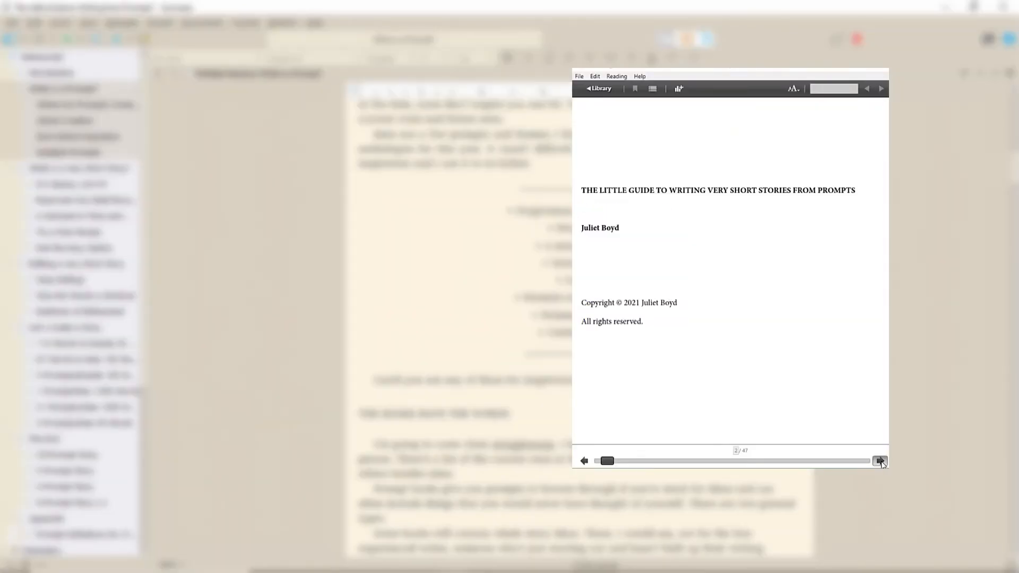
left_click(880, 461)
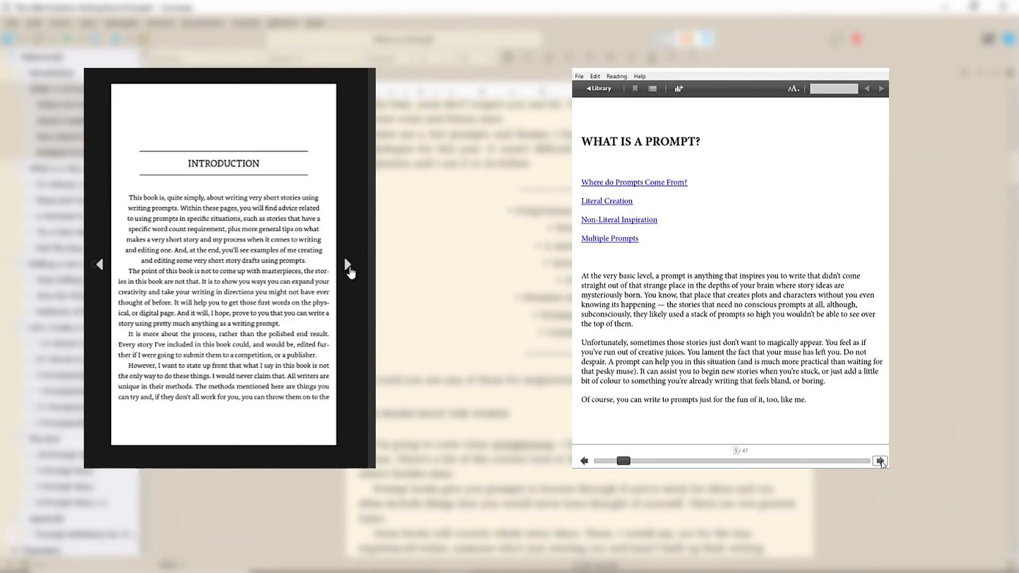
left_click(880, 461)
left_click(880, 461)
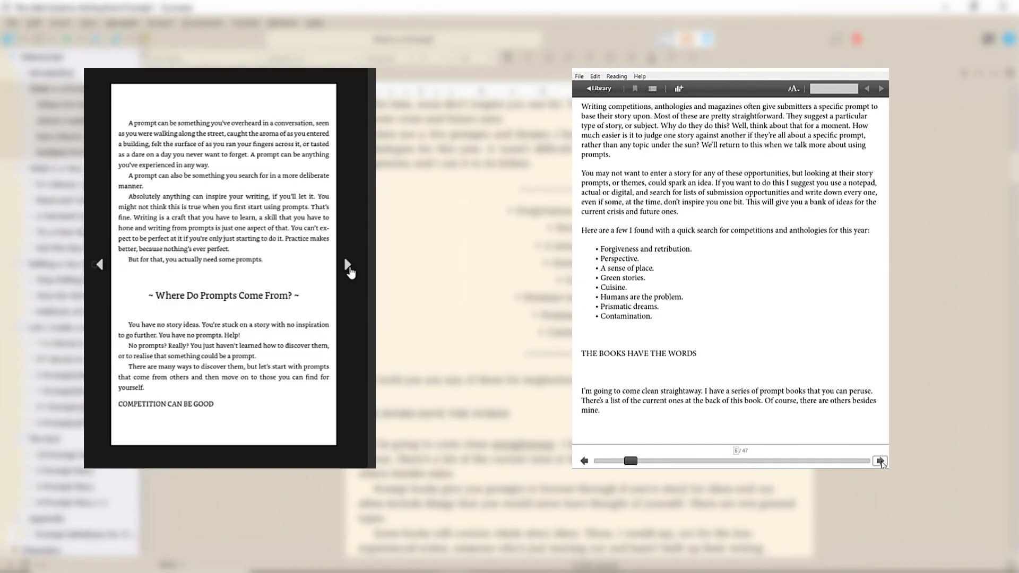
left_click(880, 461)
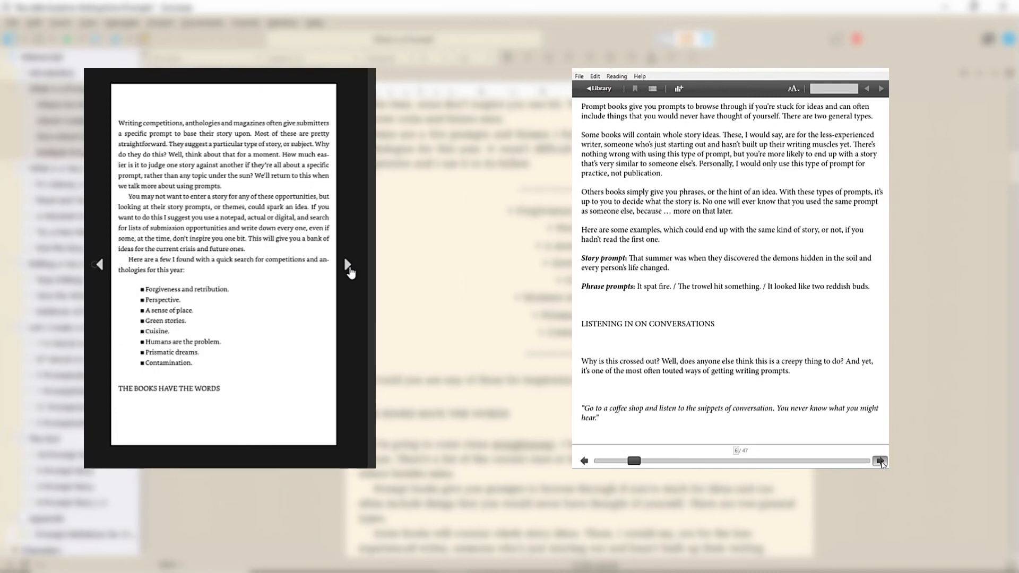
left_click(880, 461)
left_click(880, 461)
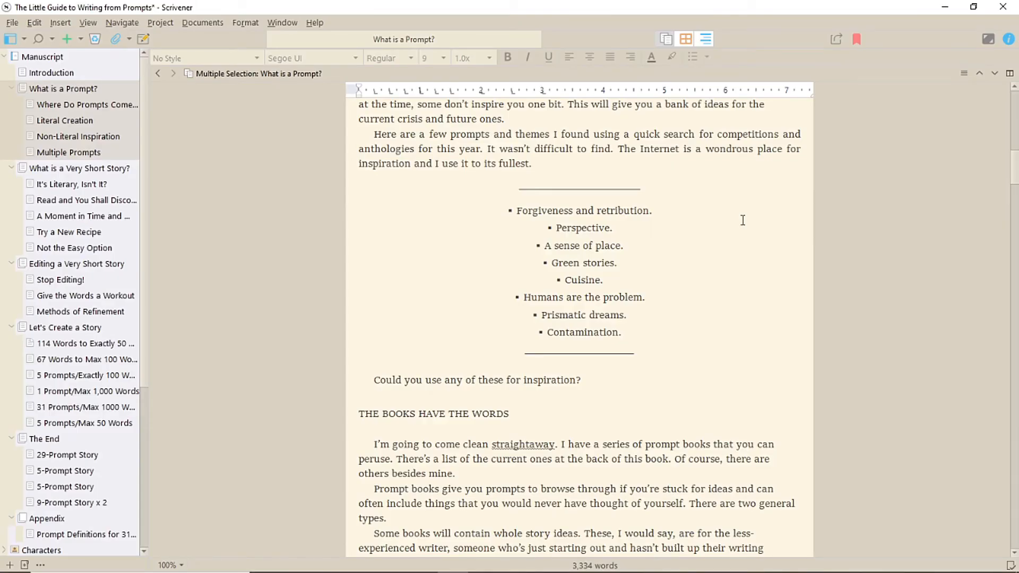
Step: Examine the formatting of the divider lines above and below the centred bulleted list of prompt themes
left_click_drag(505, 189, 651, 208)
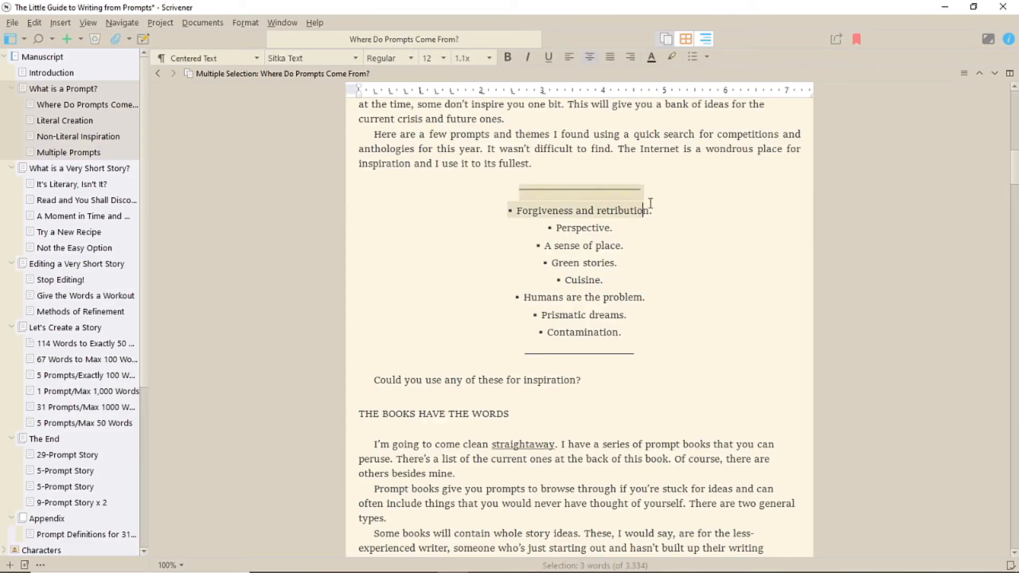
left_click(693, 192)
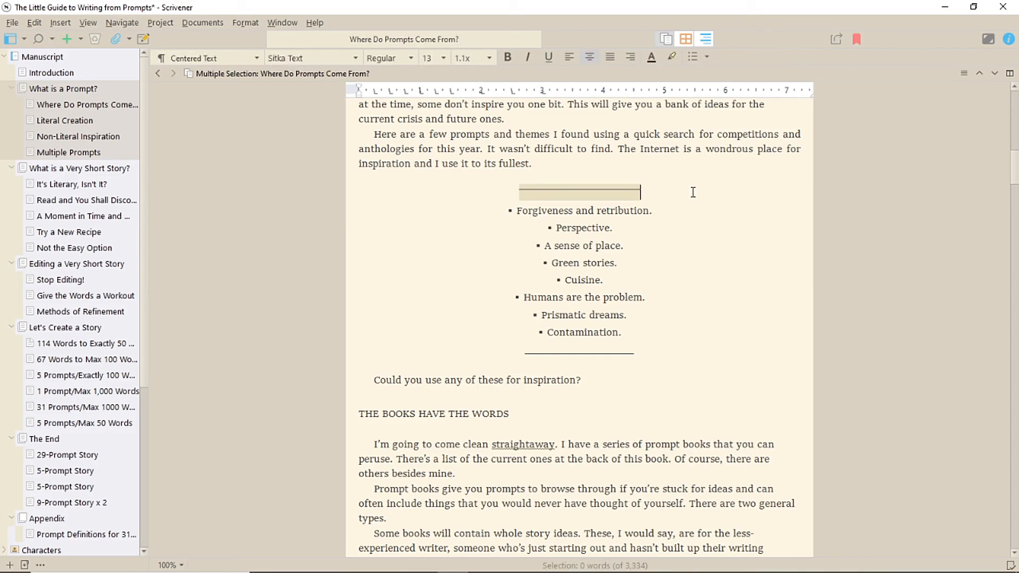
left_click_drag(520, 350, 726, 368)
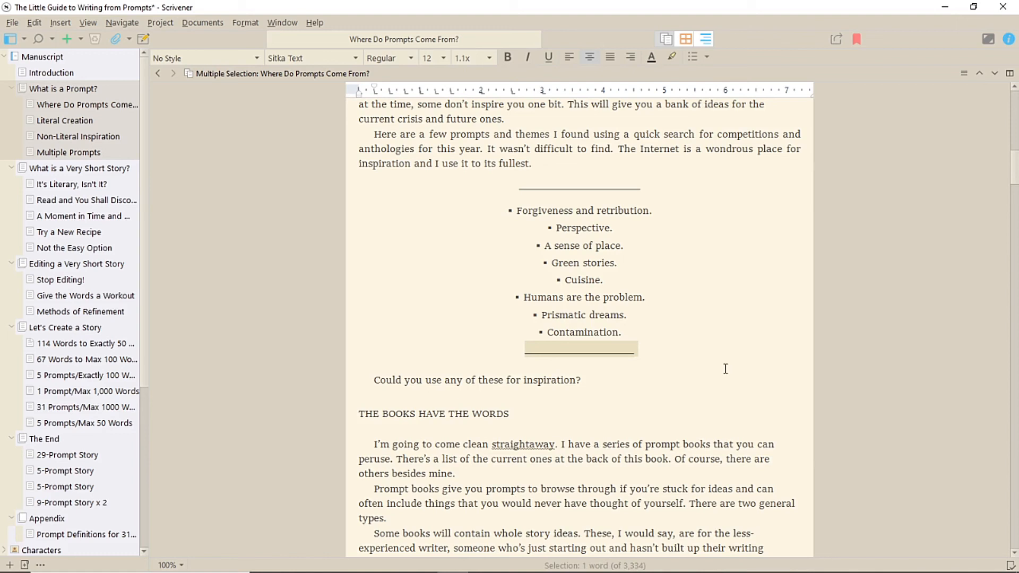
left_click(539, 330)
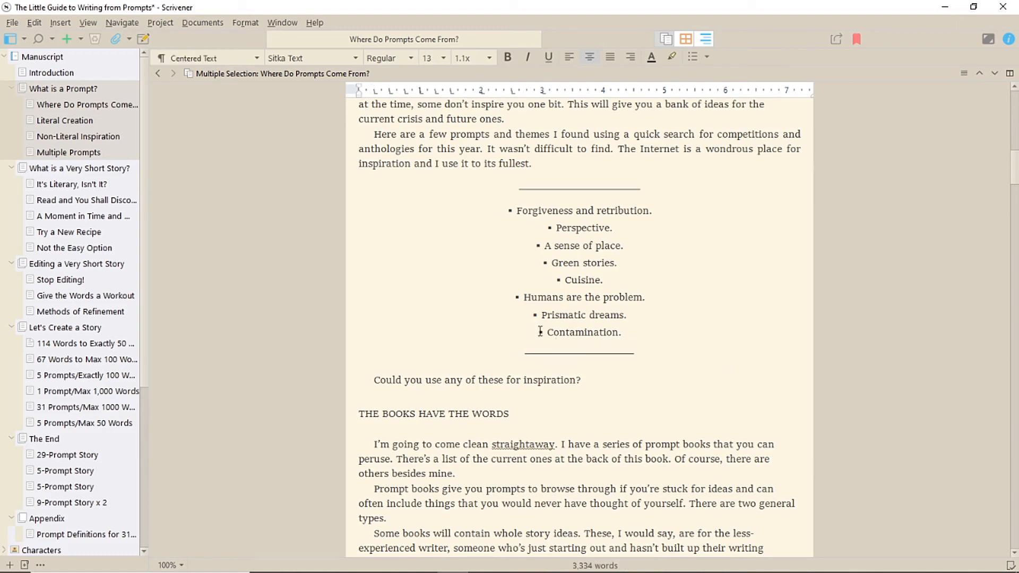